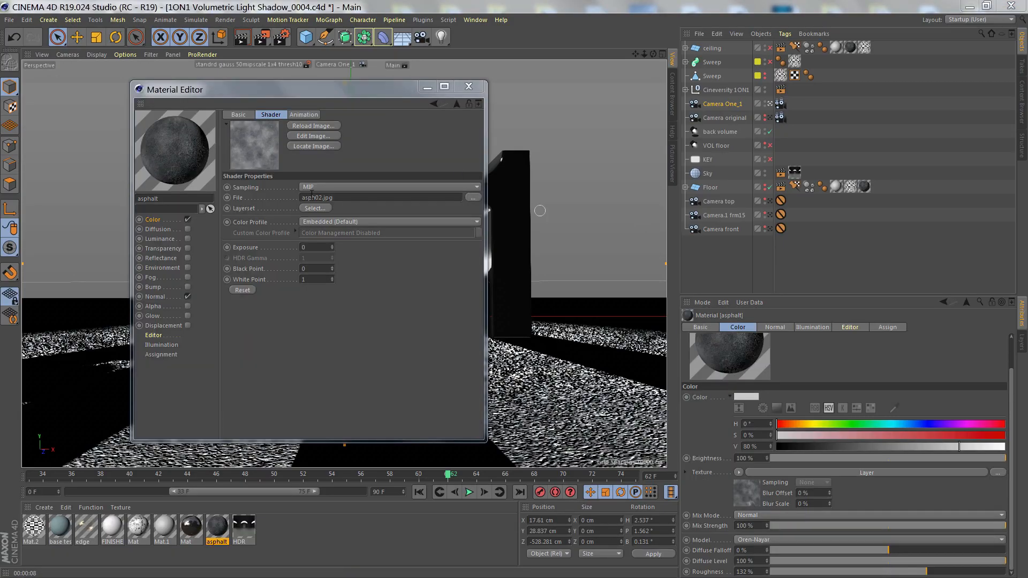
Step: Bring up Render Settings (Ctrl+B) on the Anti-Aliasing page and highlight the 50% MIP Scale field
{"action": "key", "text": "ctrl+b"}
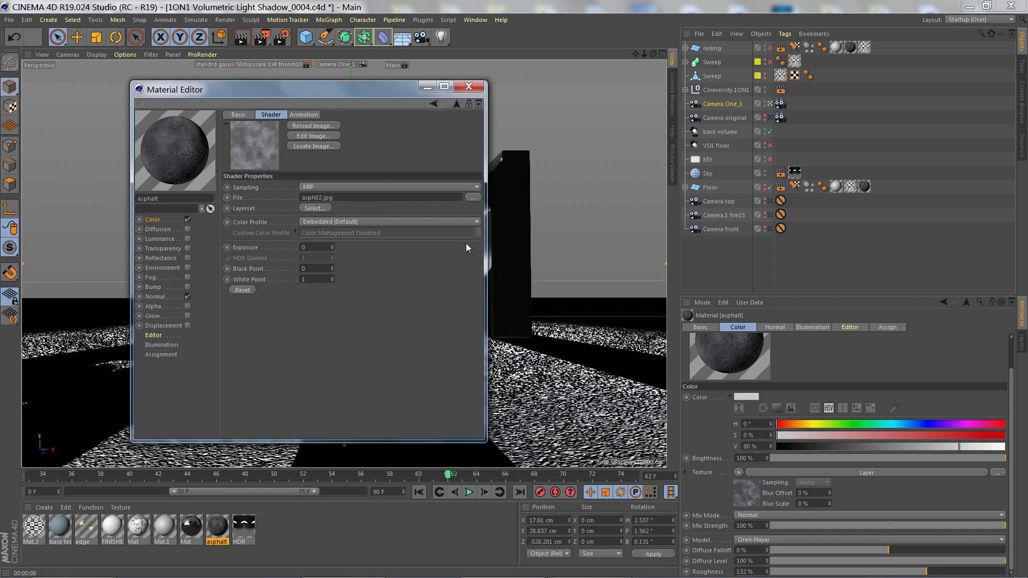
{"action": "left_click", "coordinate": [659, 250]}
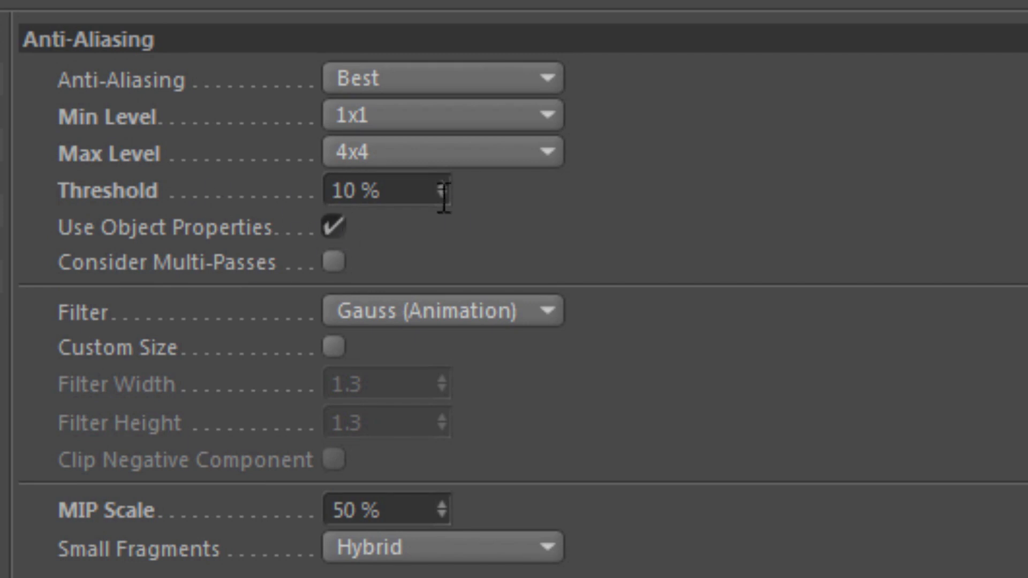
Step: Replace the 10% anti-aliasing threshold with 0%
{"action": "left_click_drag", "start_coordinate": [429, 191], "coordinate": [305, 189]}
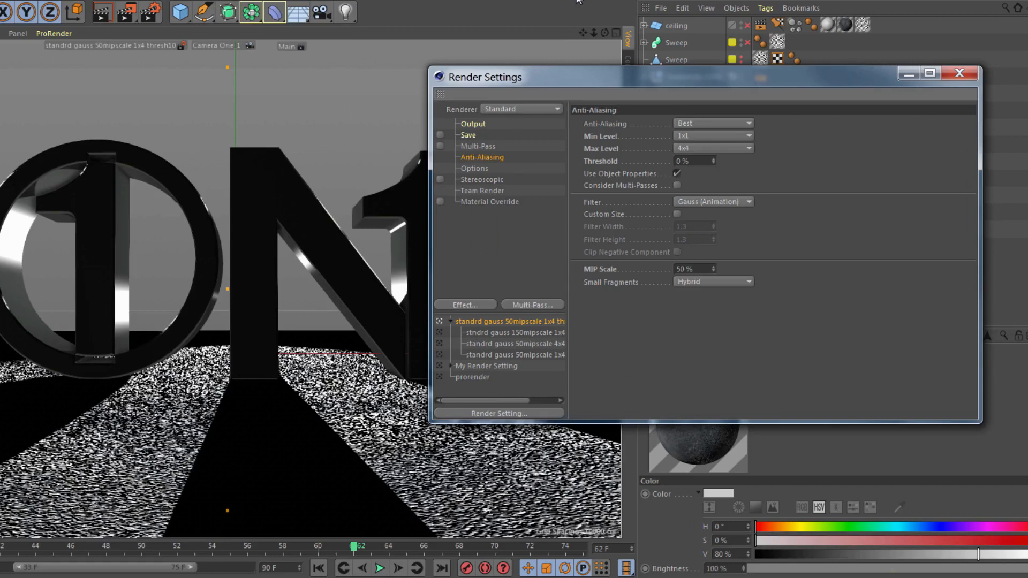
Step: Review the Max Level choices, currently 16x16 with a 2x2 minimum at 0% threshold
{"action": "left_click", "coordinate": [384, 146]}
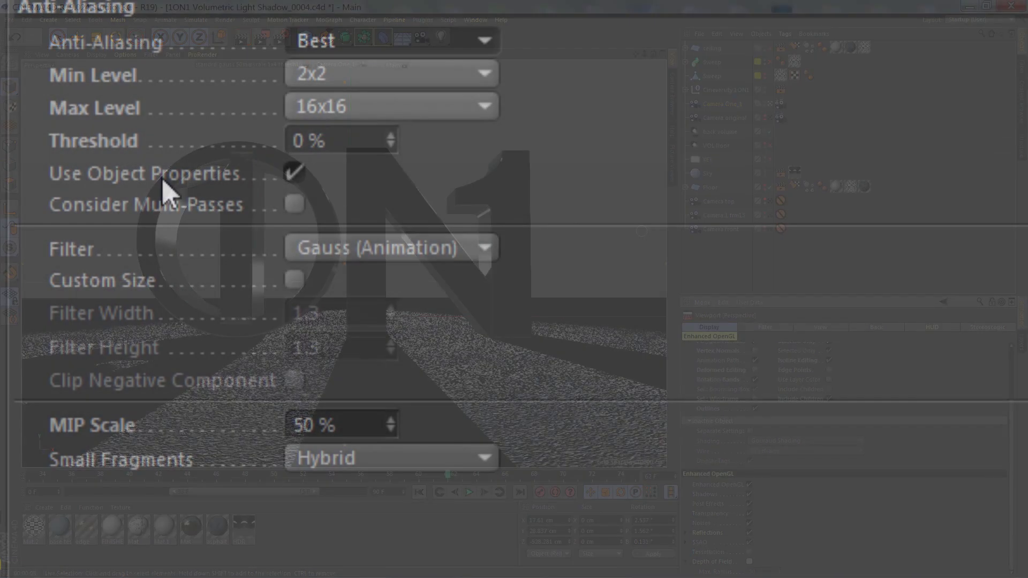
Step: Set anti-aliasing Max Level 4x4, Min Level 1x1, and replace the 50% MIP Scale with 150%
{"action": "left_click", "coordinate": [397, 106]}
{"action": "left_click", "coordinate": [369, 214]}
{"action": "left_click", "coordinate": [354, 75]}
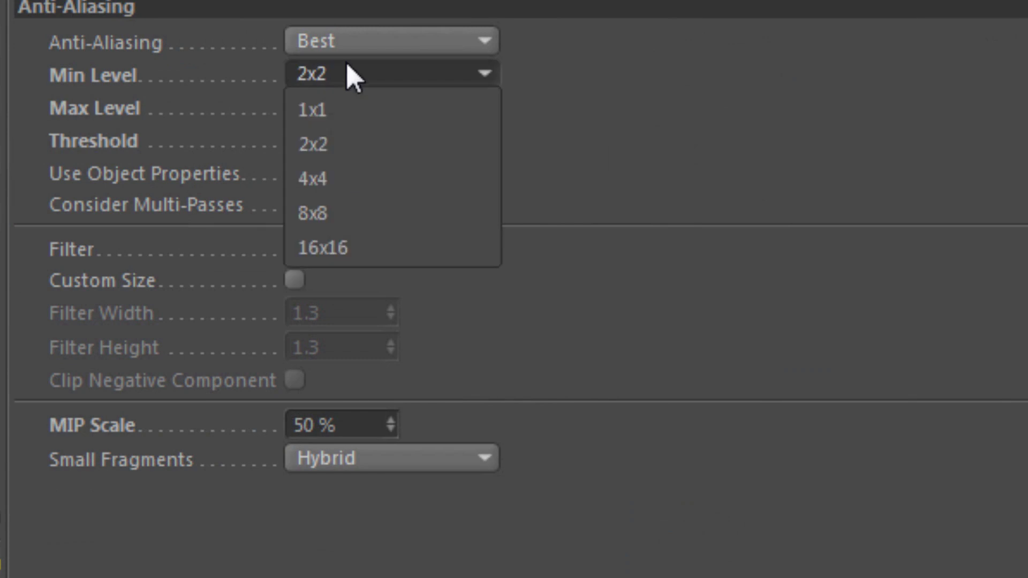
{"action": "left_click", "coordinate": [341, 113]}
{"action": "left_click_drag", "start_coordinate": [360, 425], "coordinate": [168, 426]}
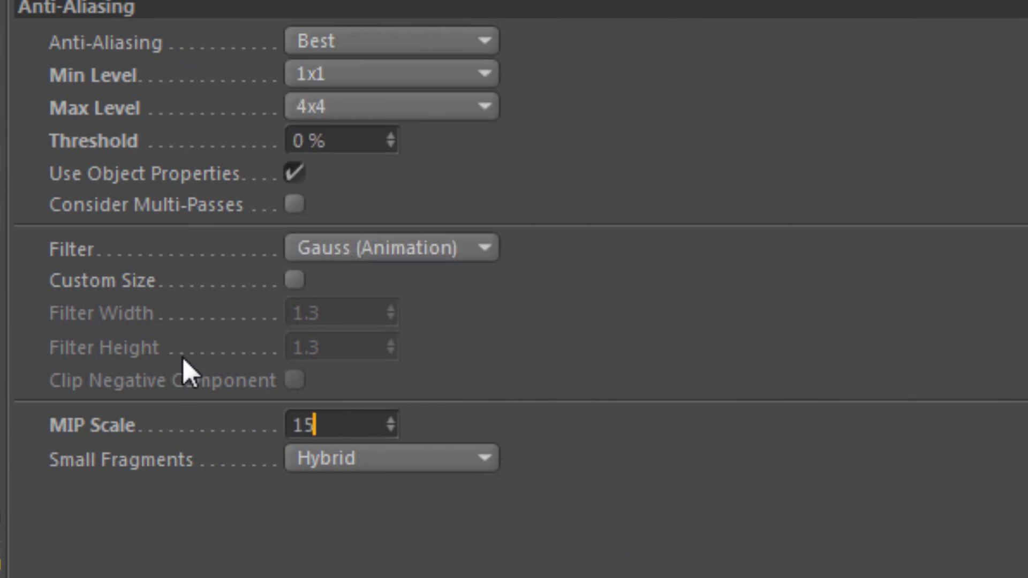